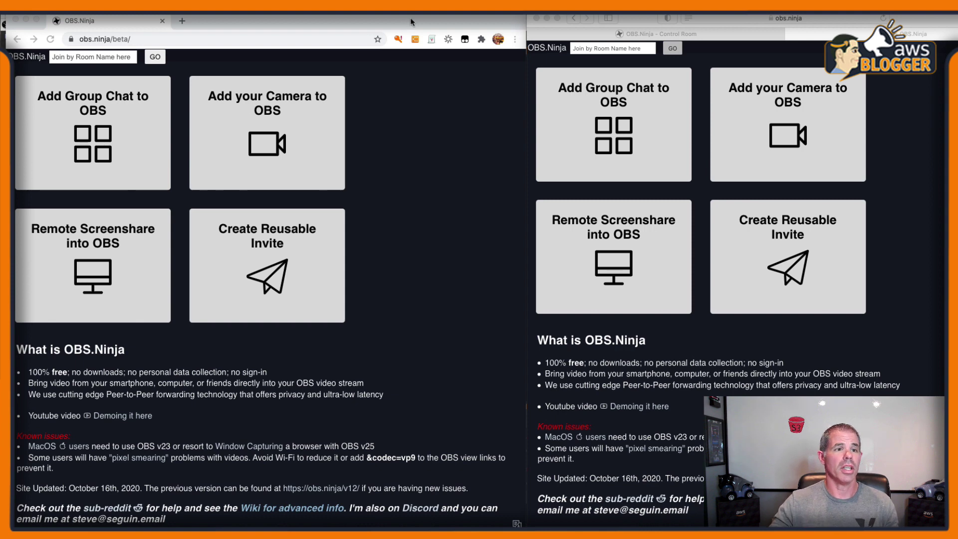
Step: Create a group chat room named AWSTransfer1 without a password and enter its control center
click(96, 150)
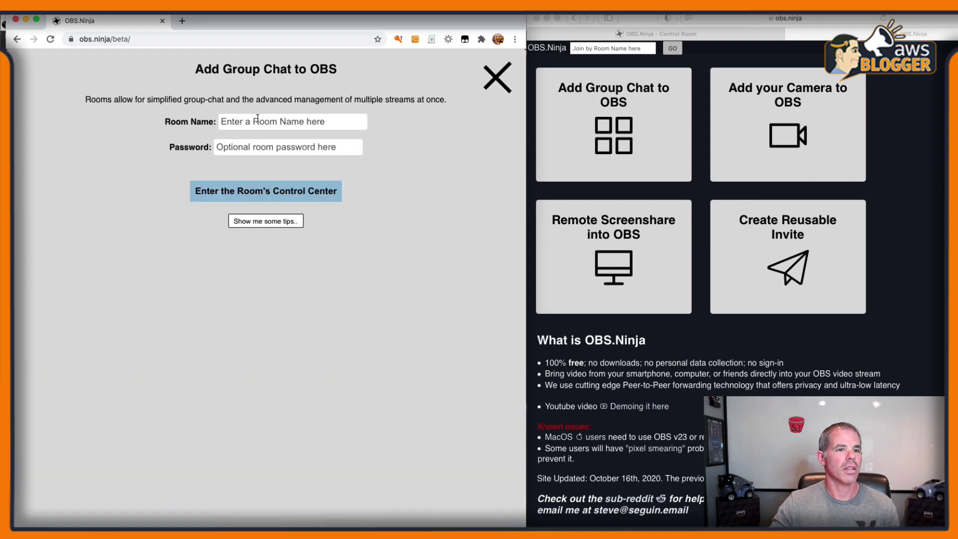
click(257, 120)
text(AWST)
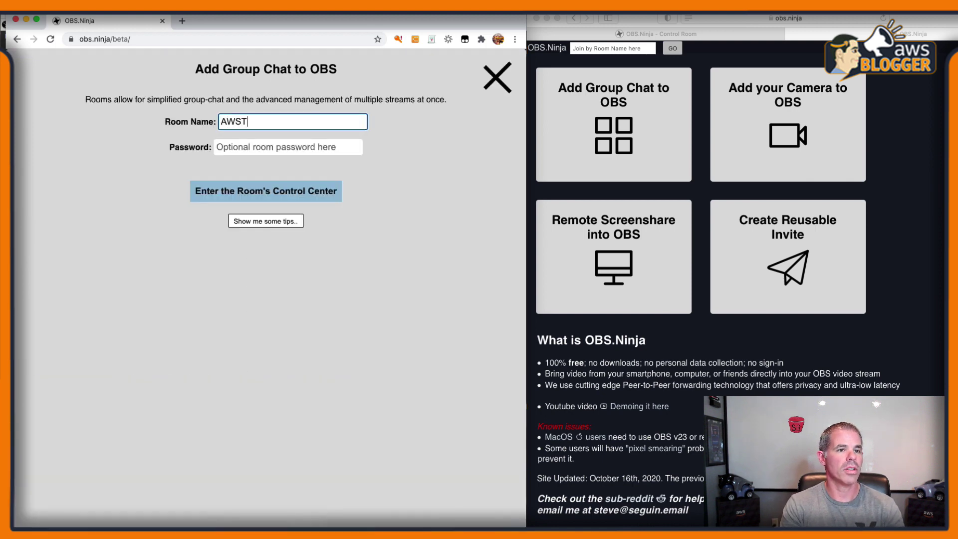
text(ransfer1)
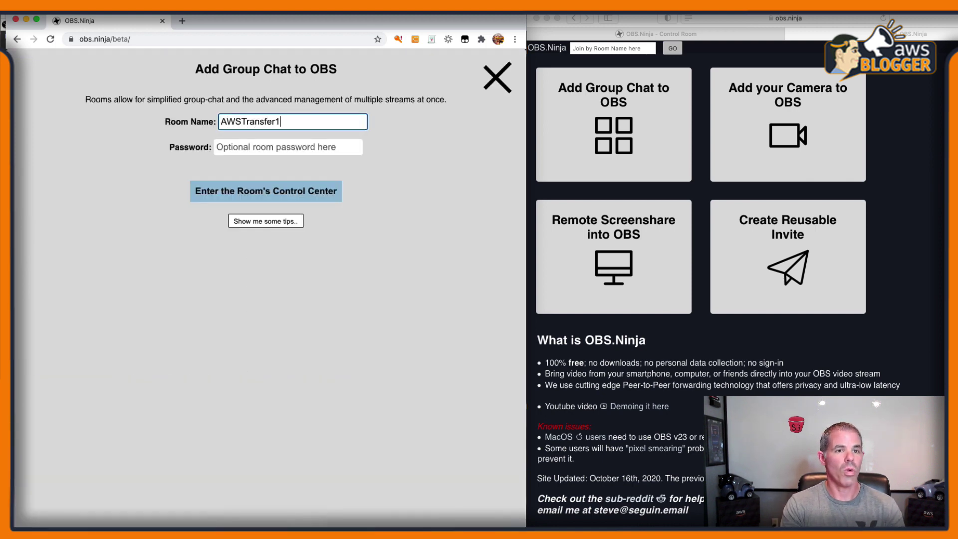
click(273, 195)
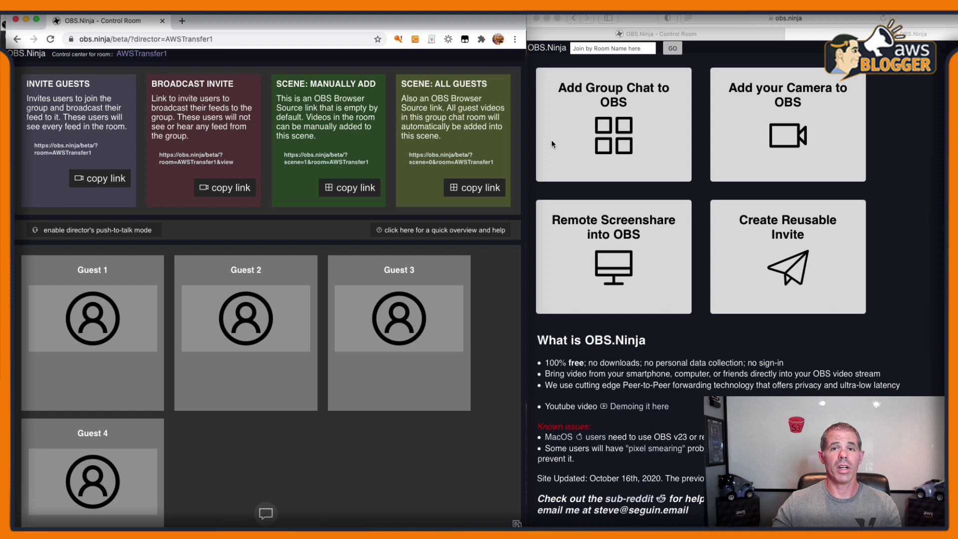
Step: In the second browser window, create a group chat room named AWSTransfer2, enter its control center and dismiss the notice
click(603, 134)
click(613, 134)
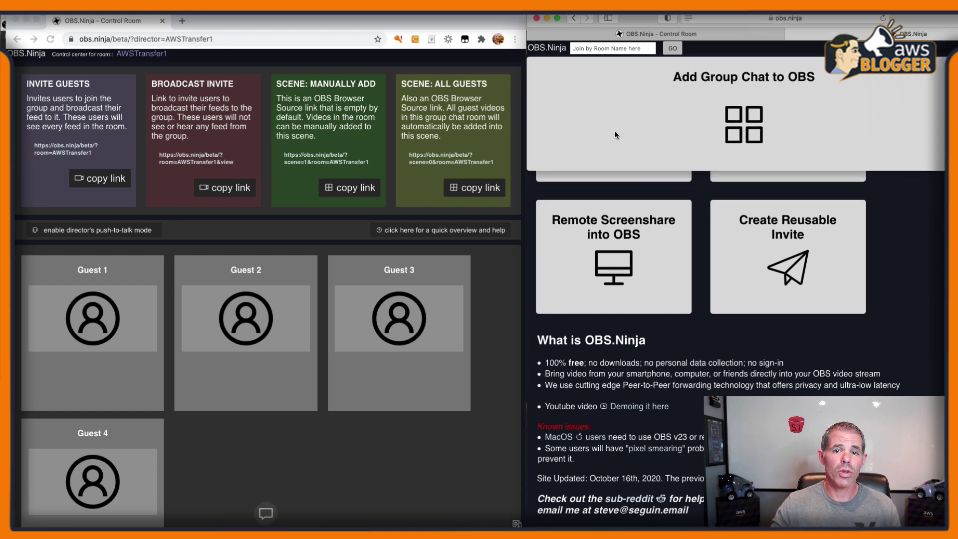
click(762, 119)
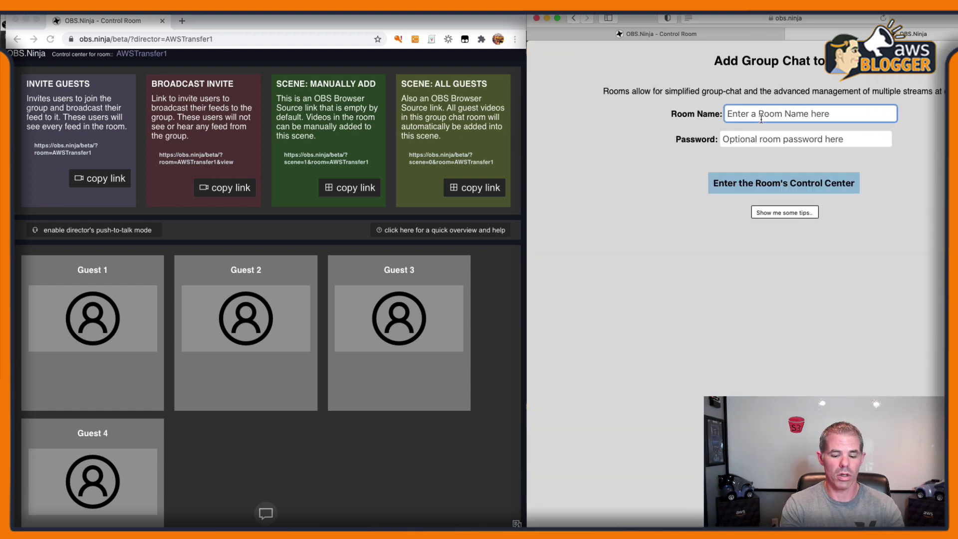
text(AWSTransfe)
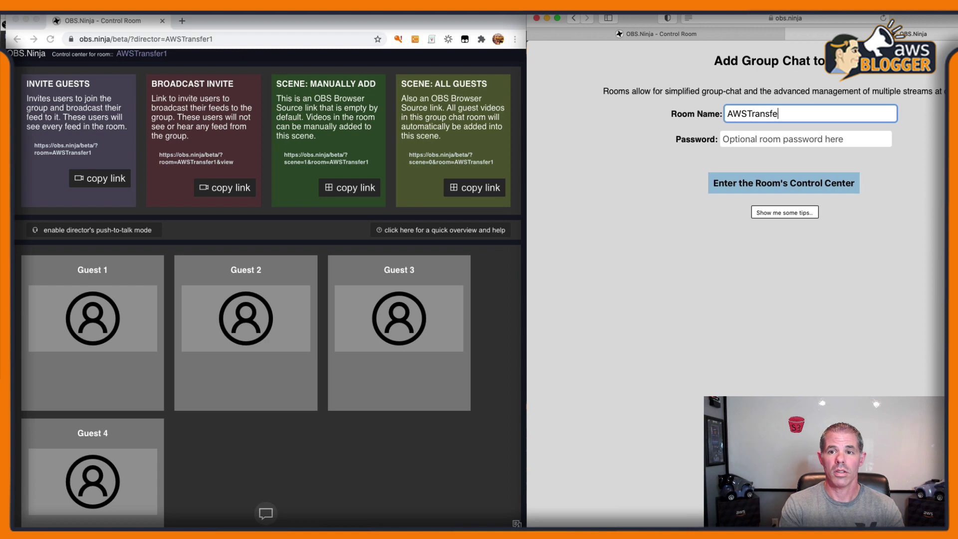
text(r2)
click(781, 189)
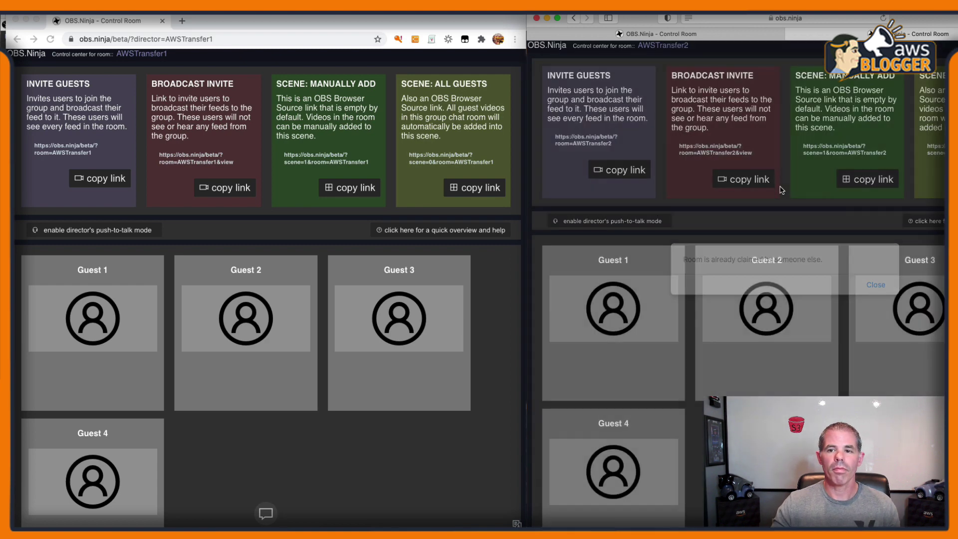
click(877, 286)
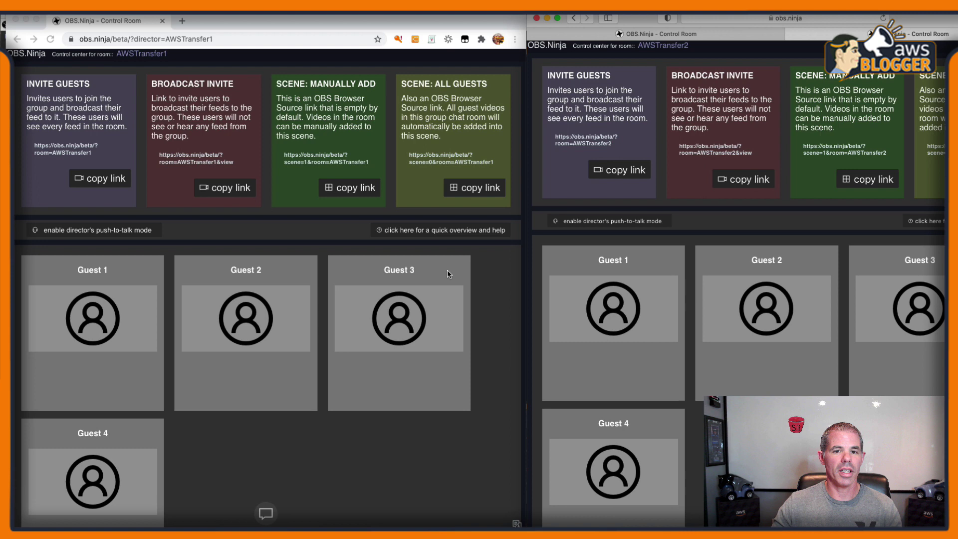
Step: Copy the guest invite link of room AWSTransfer1 and open it in a new browser tab
click(112, 185)
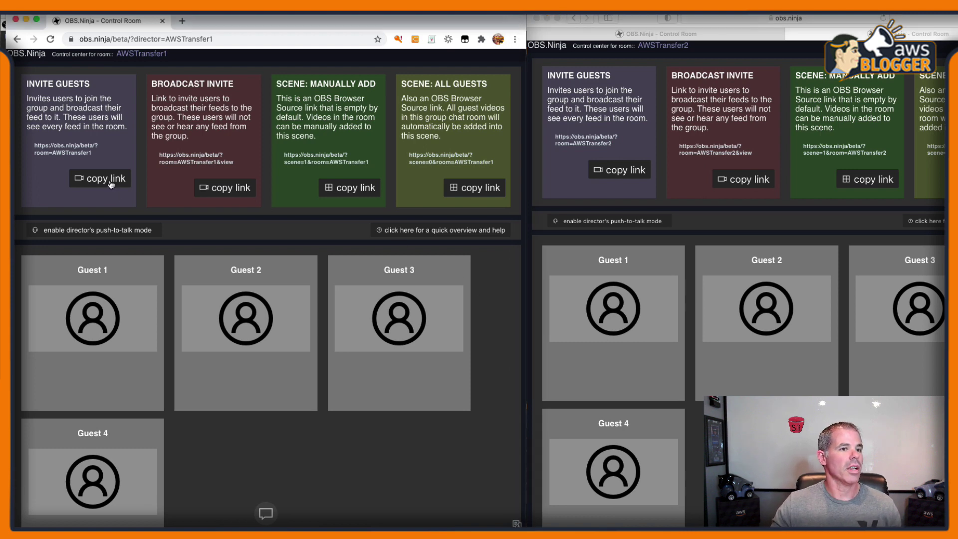
click(112, 185)
click(183, 20)
click(202, 40)
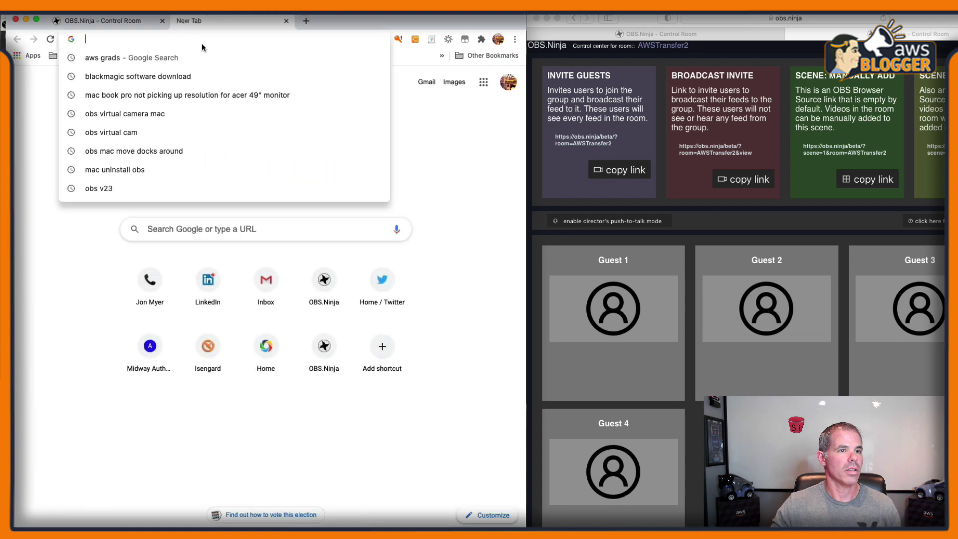
key(super+v)
key(Return)
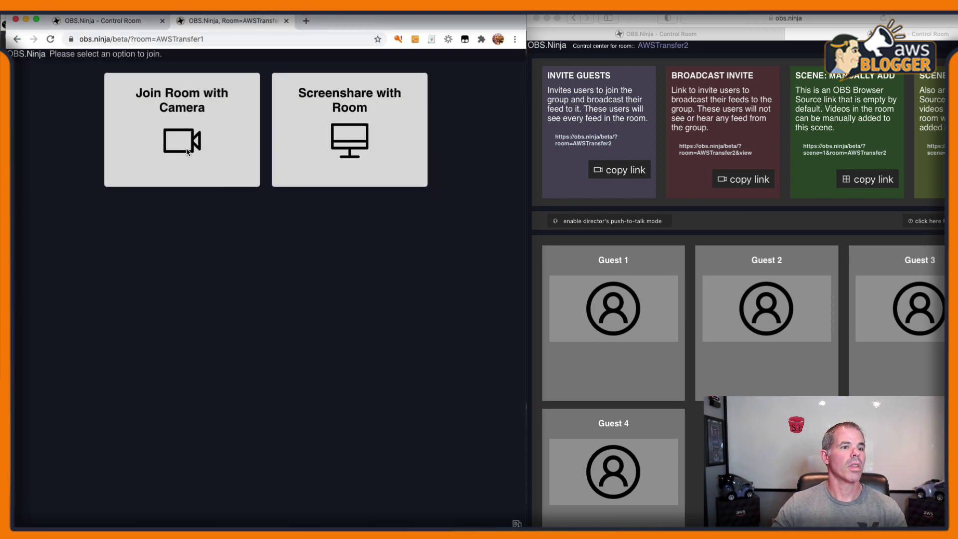
Step: Join room AWSTransfer1 with the camera, using Logitech StreamCam as video source and No Audio as audio source
click(192, 139)
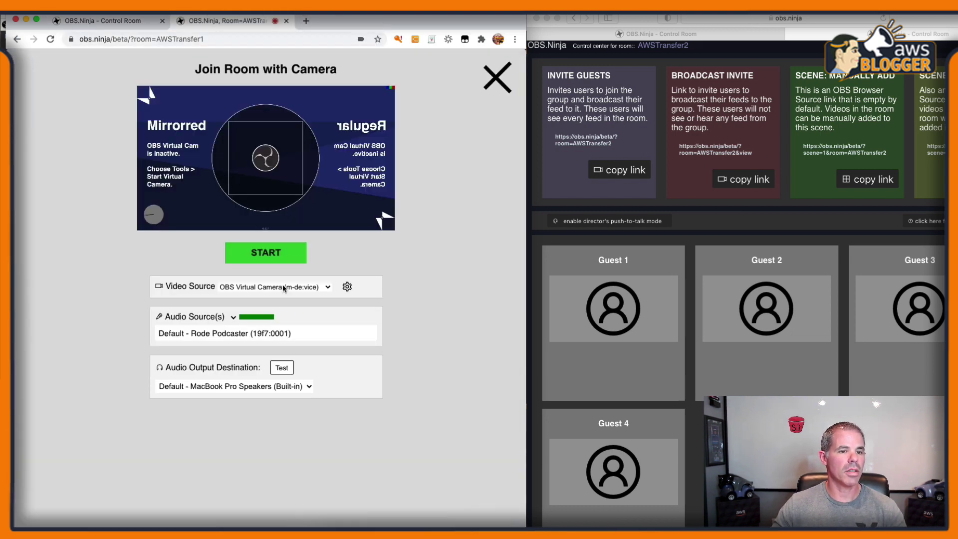
click(282, 285)
click(273, 296)
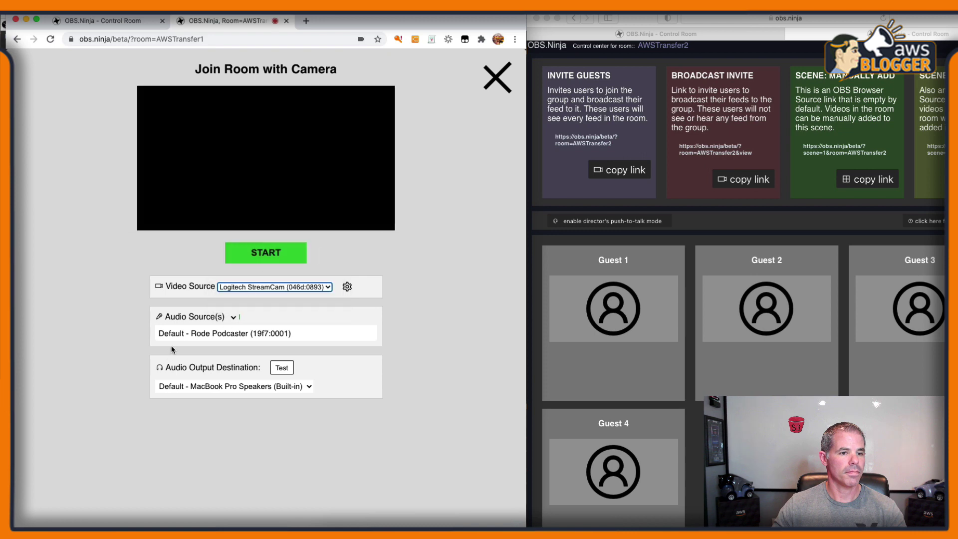
click(231, 318)
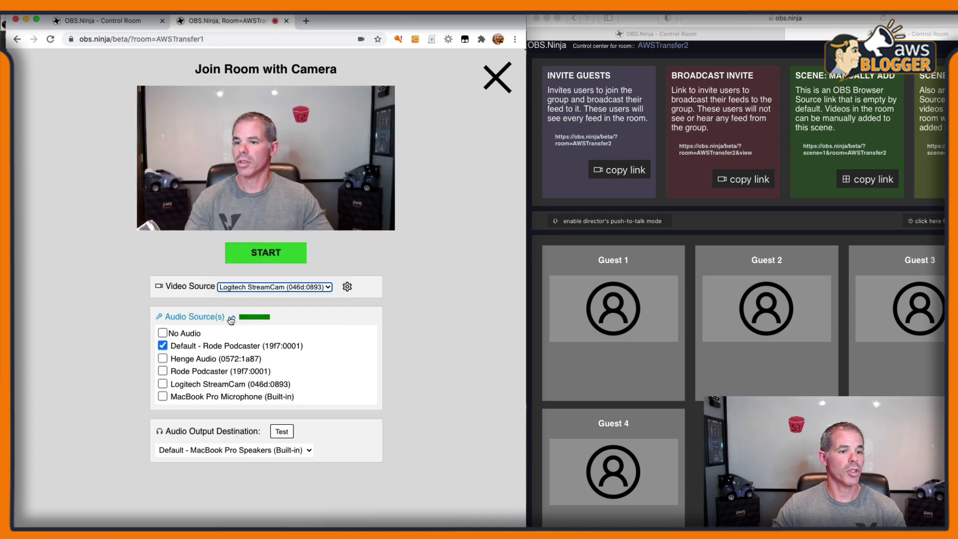
click(163, 333)
click(264, 253)
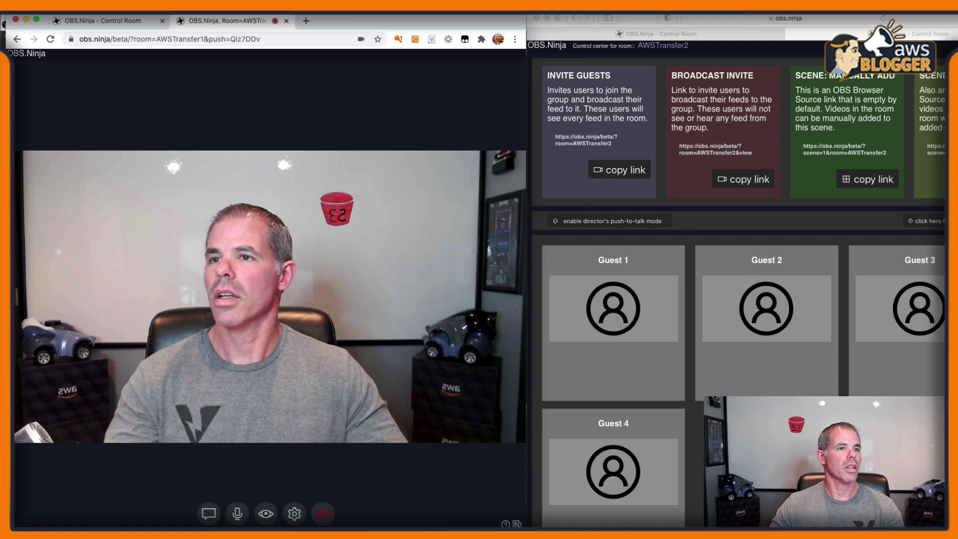
Step: From the AWSTransfer1 control room, transfer the guest to room AWSTransfer2
click(100, 21)
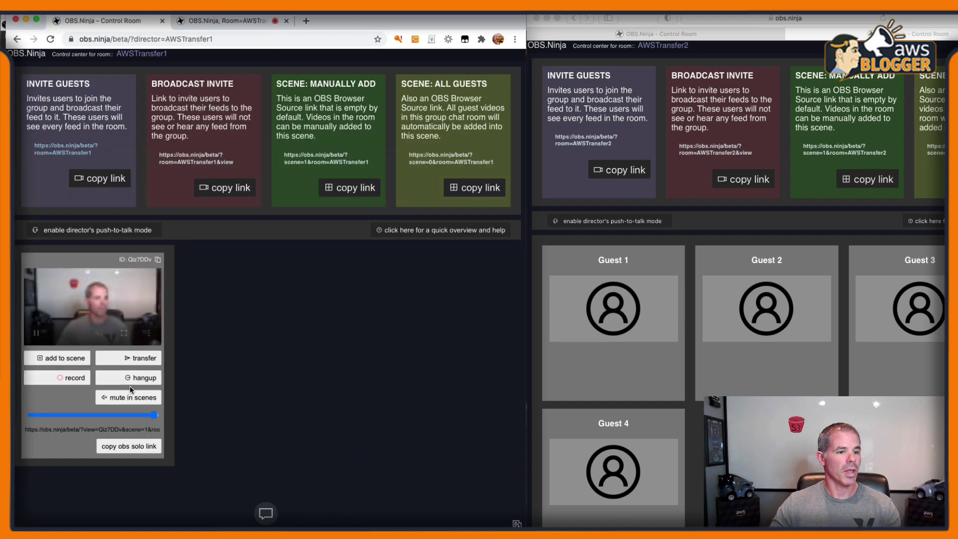
click(136, 359)
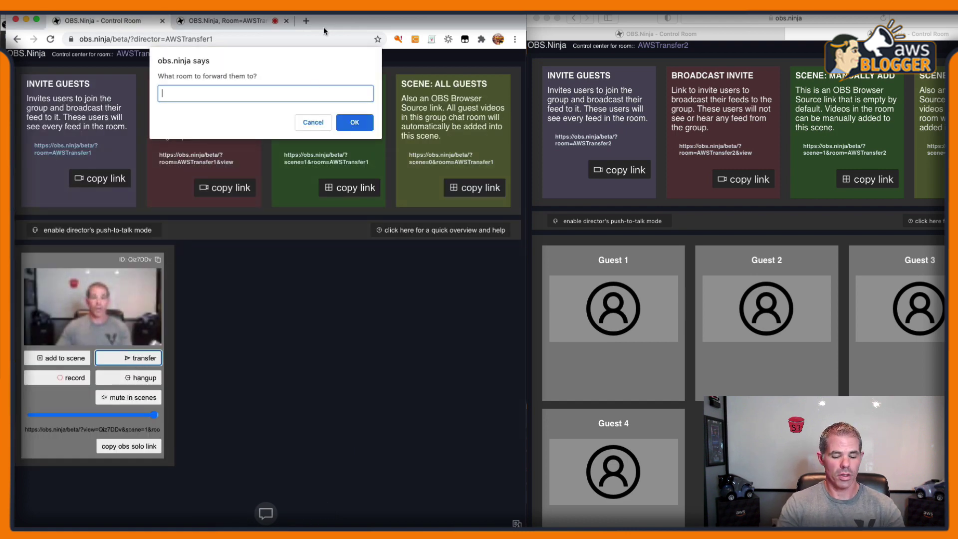
text(AWSTransfe)
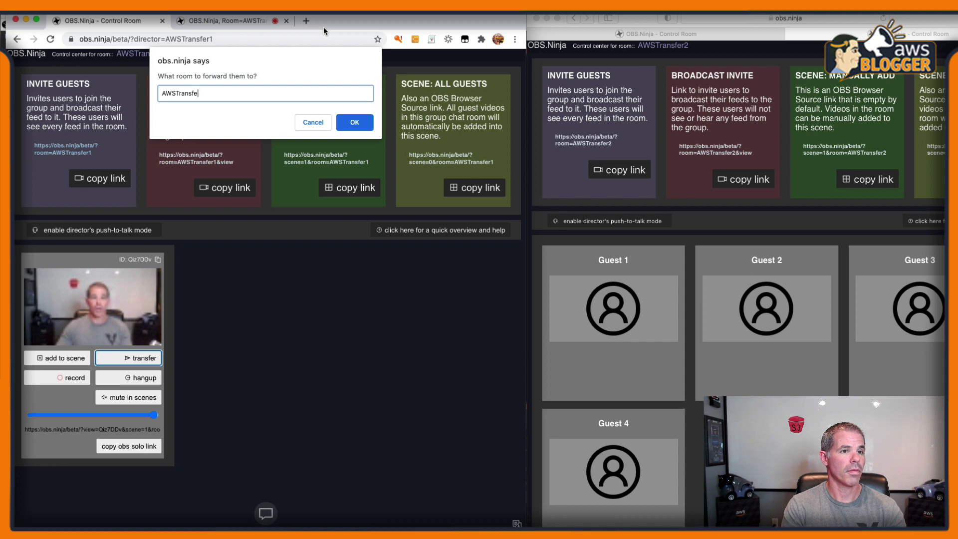
text(r2)
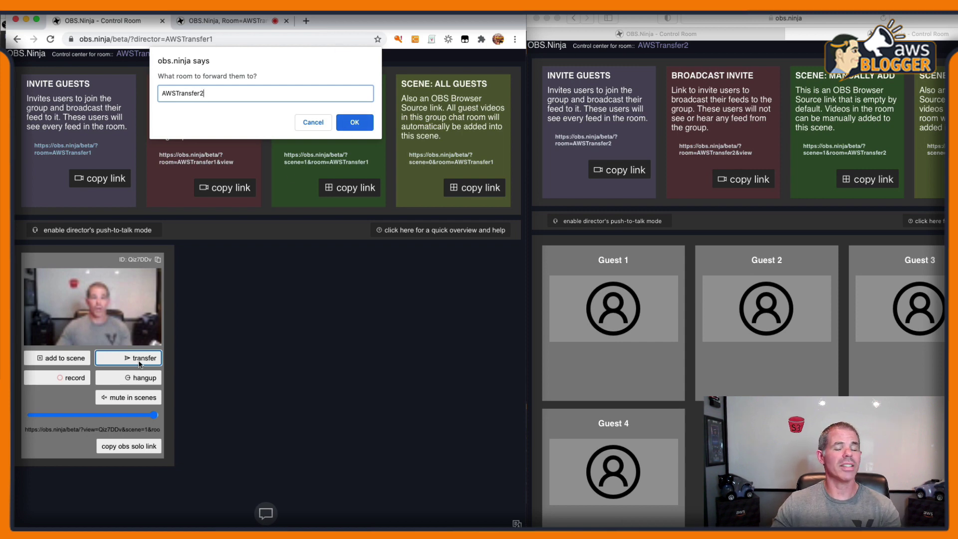
click(364, 128)
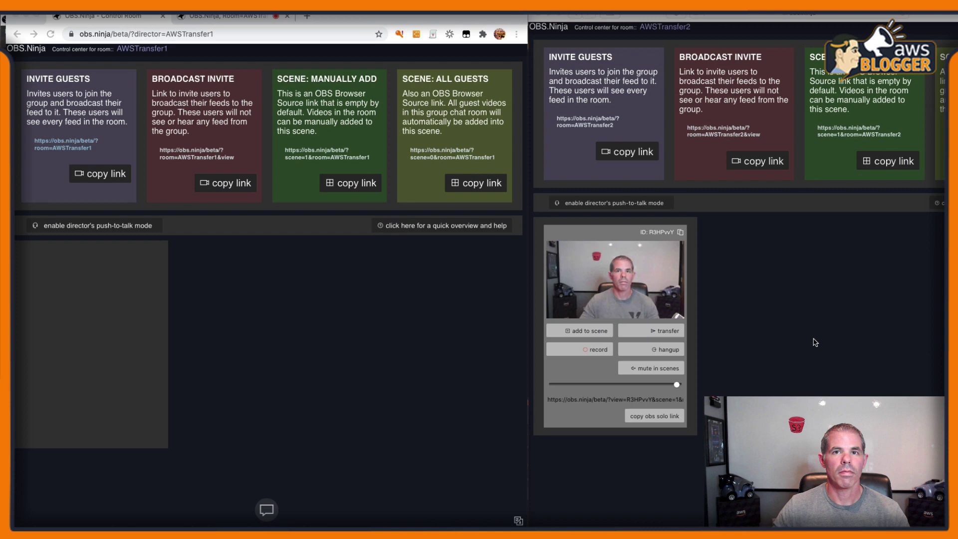
Step: Transfer the guest from AWSTransfer2 back to AWSTransfer1, and close the guest's browser tab, leaving the site
click(660, 331)
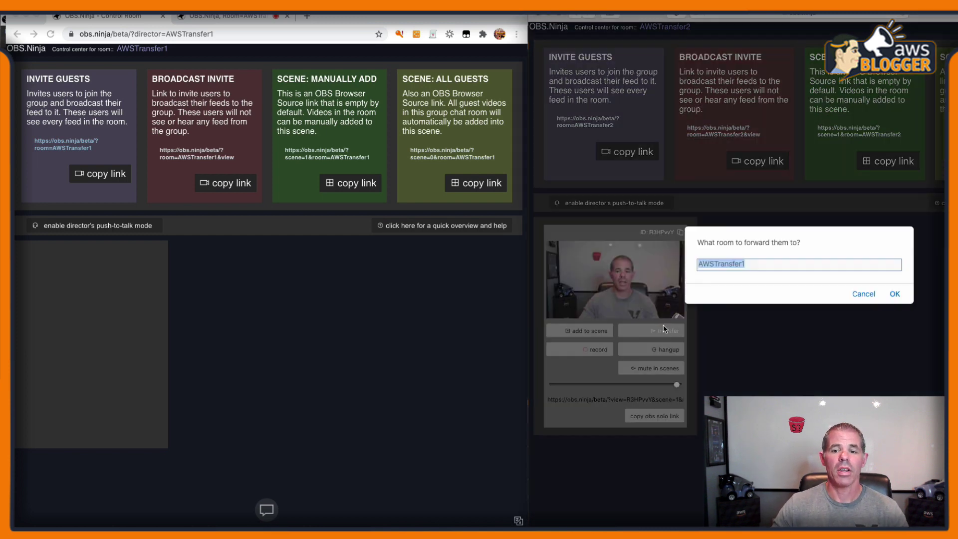
click(896, 294)
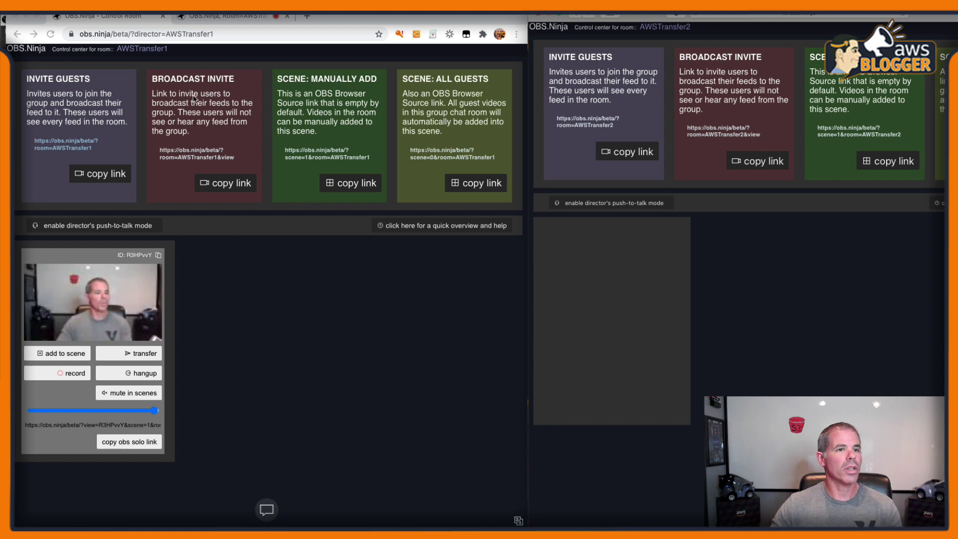
click(258, 19)
click(287, 17)
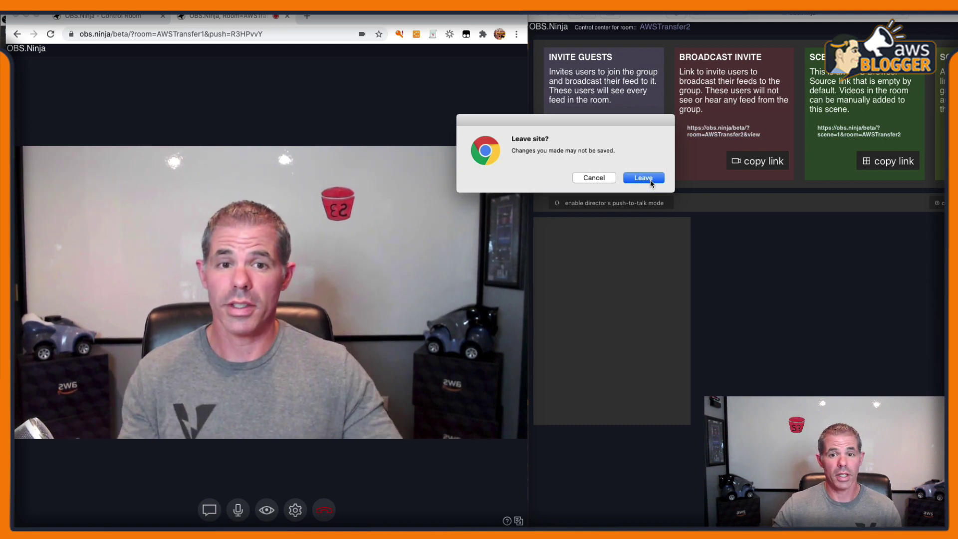
click(651, 179)
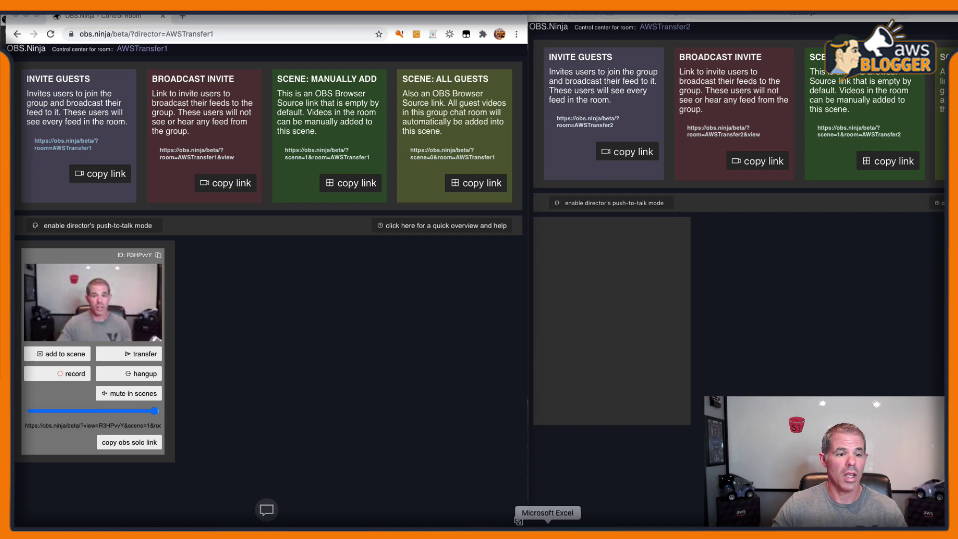
Step: Switch to the Excel link generator workbook and copy the AWSTransfer1 participant link in cell D6
click(547, 523)
click(403, 254)
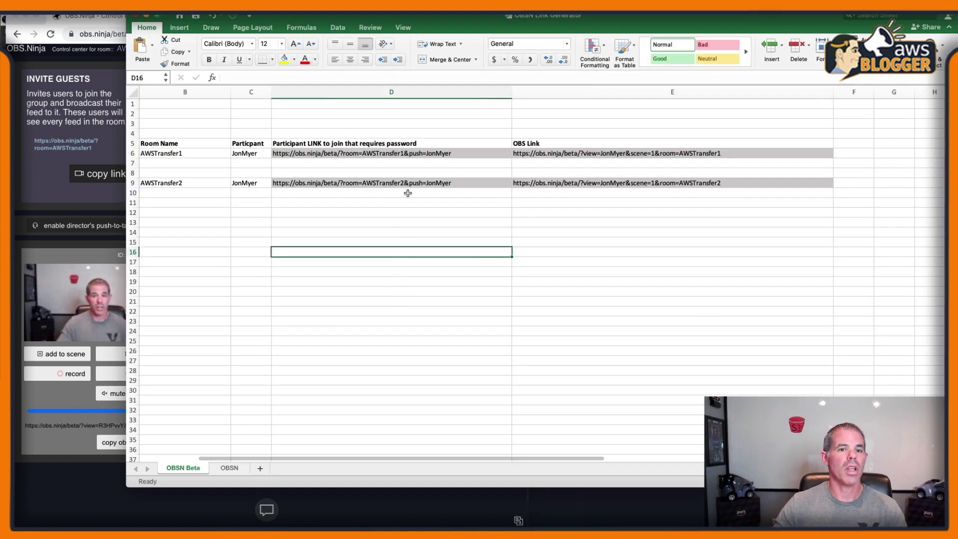
click(409, 155)
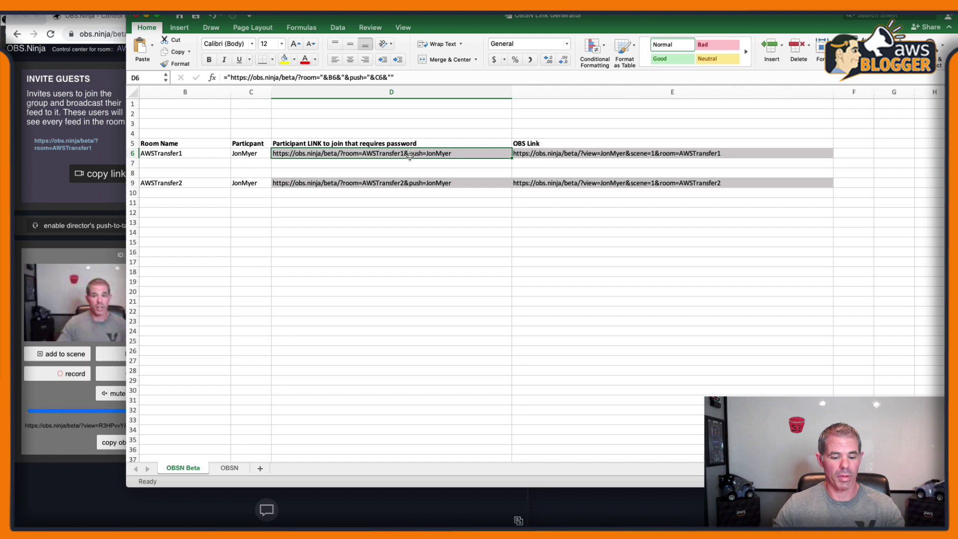
key(super+c)
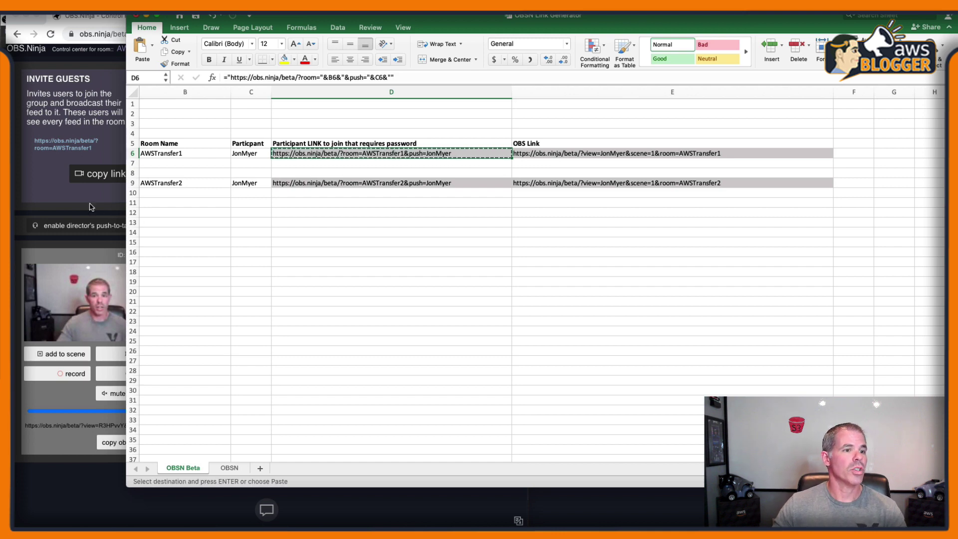
Step: Return to Chrome and open the copied participant link in a new tab
click(104, 217)
click(182, 17)
click(190, 32)
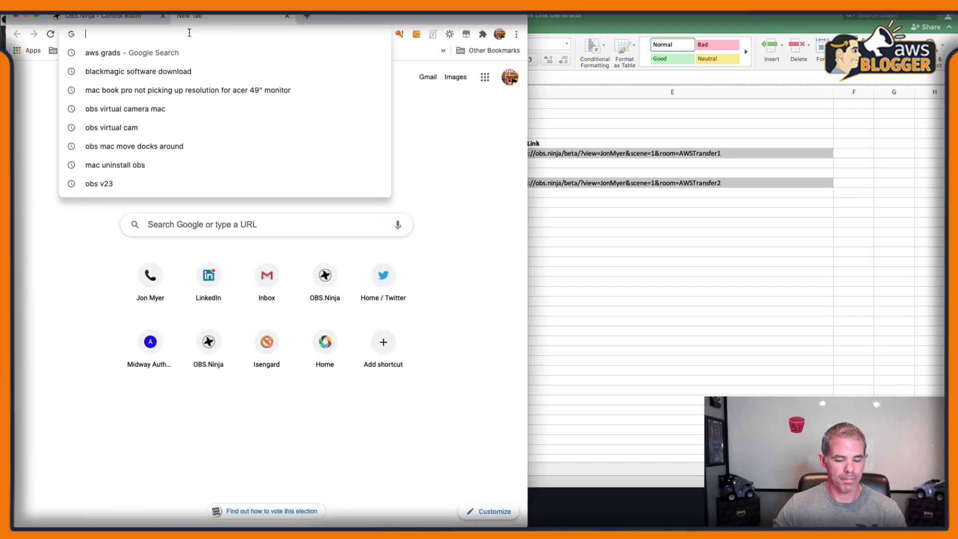
key(super+v)
key(Return)
Step: Join the room with the camera through the participant link, choosing Logitech StreamCam for video and No Audio
click(191, 146)
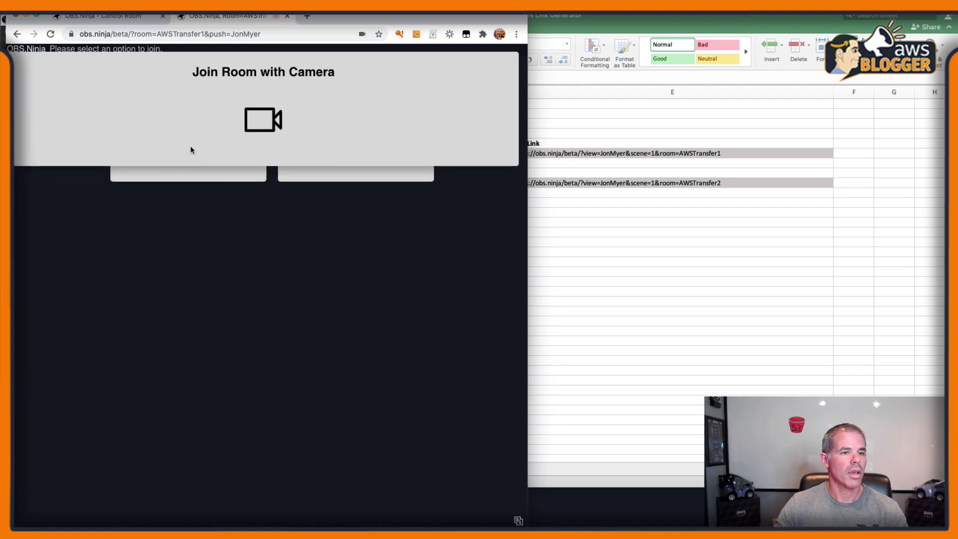
click(277, 283)
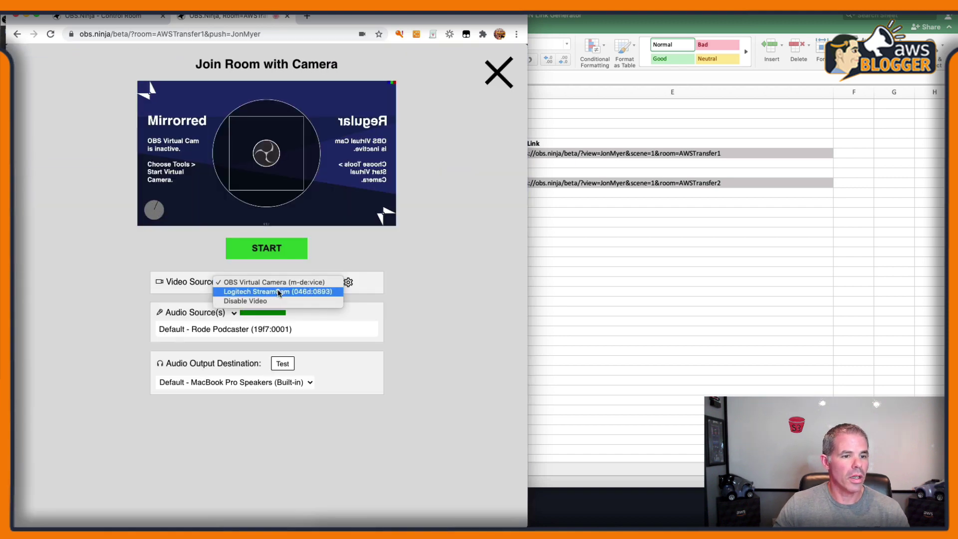
click(277, 289)
click(223, 314)
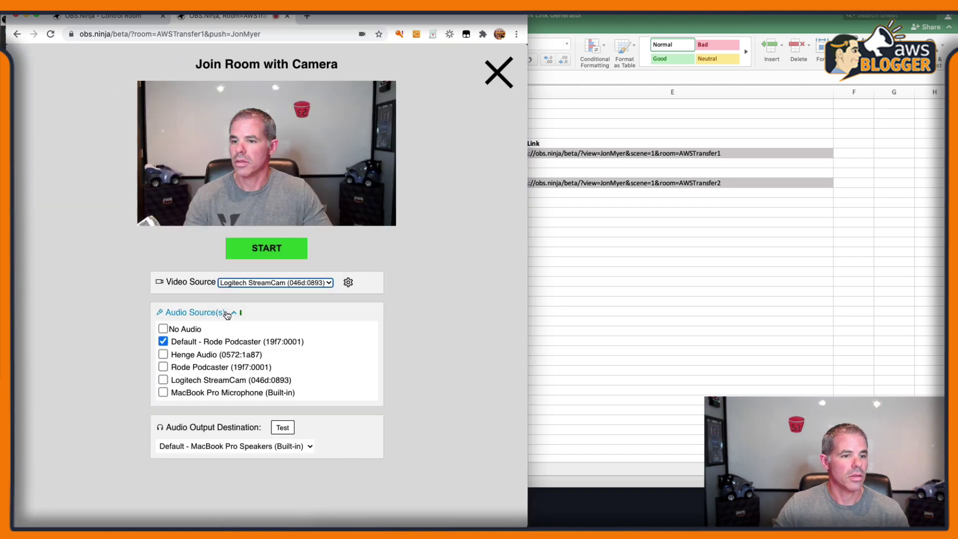
click(163, 329)
click(255, 248)
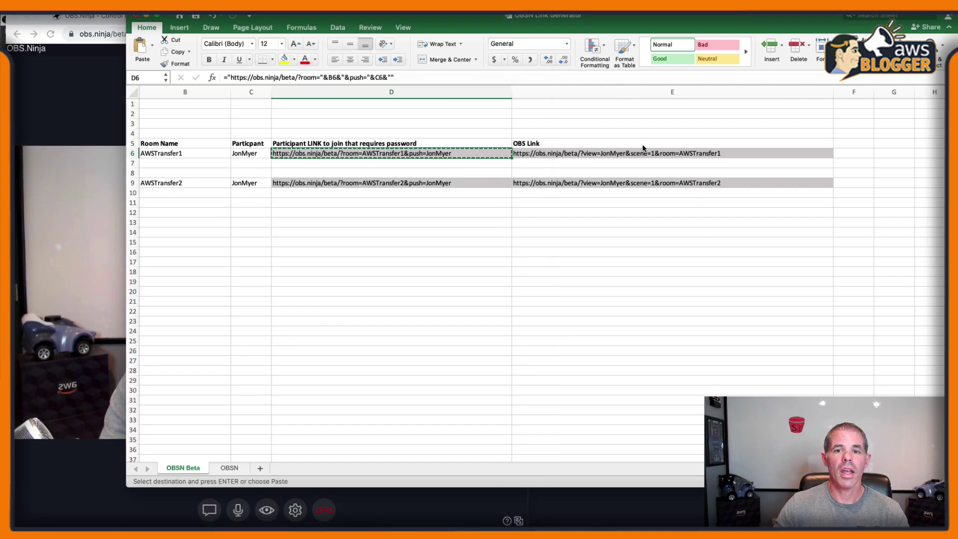
Step: Copy the AWSTransfer1 OBS link in cell E6 of the Excel workbook
click(643, 152)
click(648, 155)
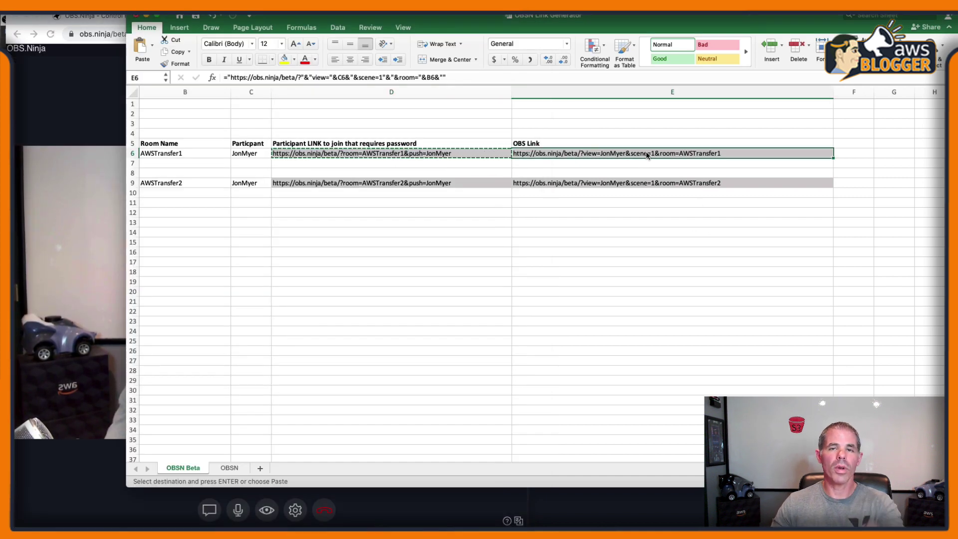
key(super+c)
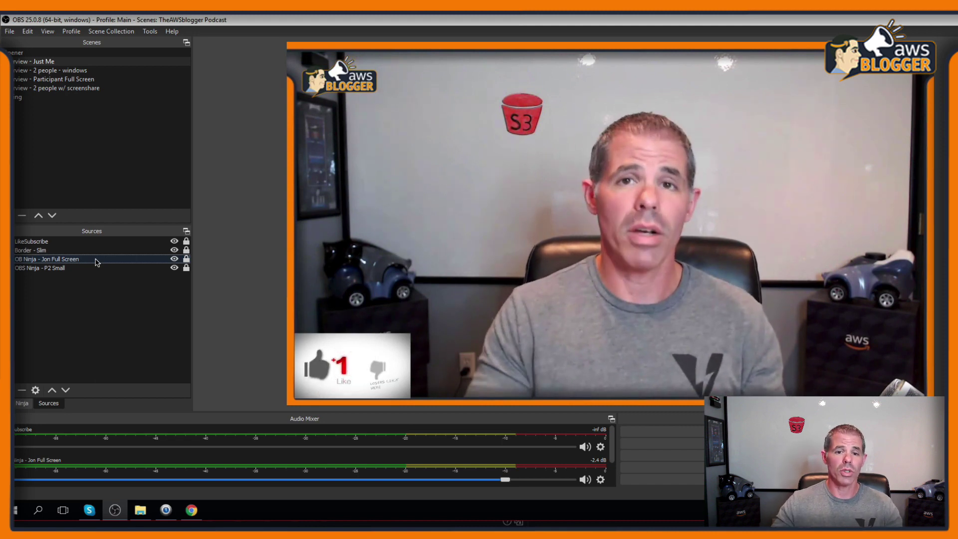
Step: Switch to the Excel link generator workbook and copy the AWSTransfer2 OBS link in cell E9
click(547, 521)
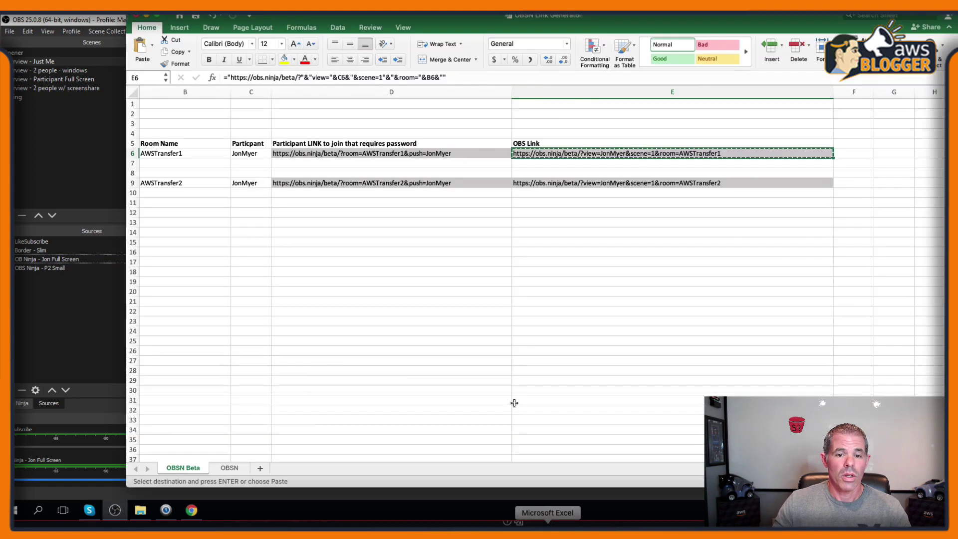
click(585, 247)
click(578, 186)
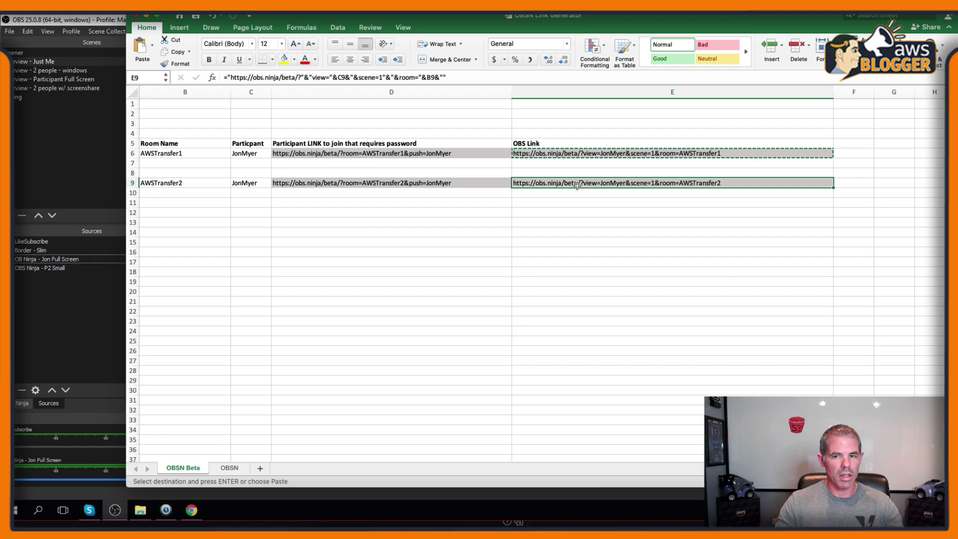
key(super+c)
Step: Return to OBS and create a new visible Browser source named "OBSN - " plus the participant's first name and 2
click(50, 343)
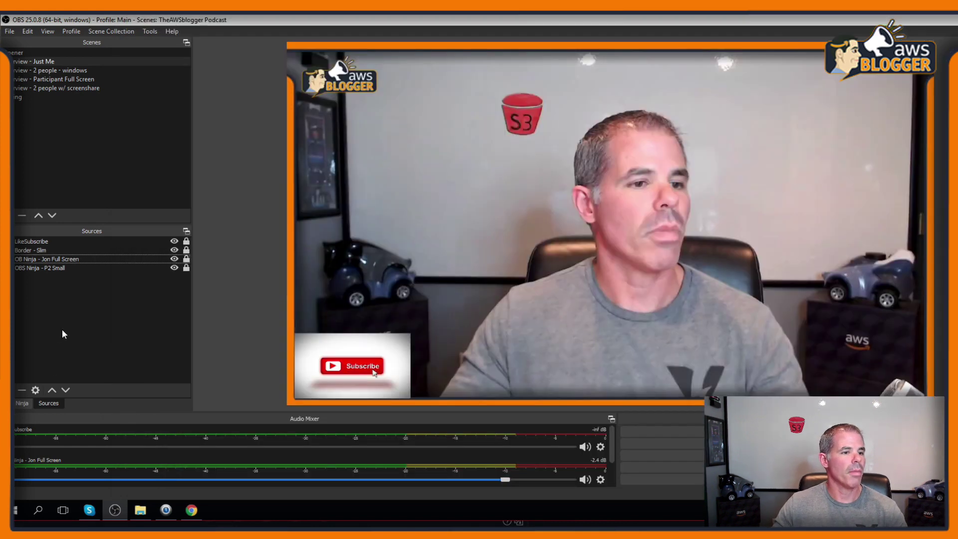
click(11, 390)
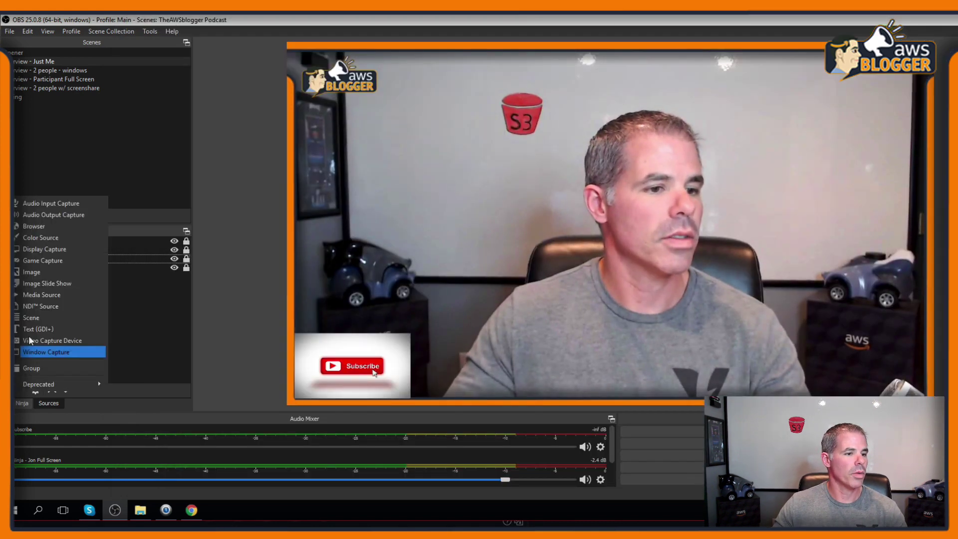
click(34, 226)
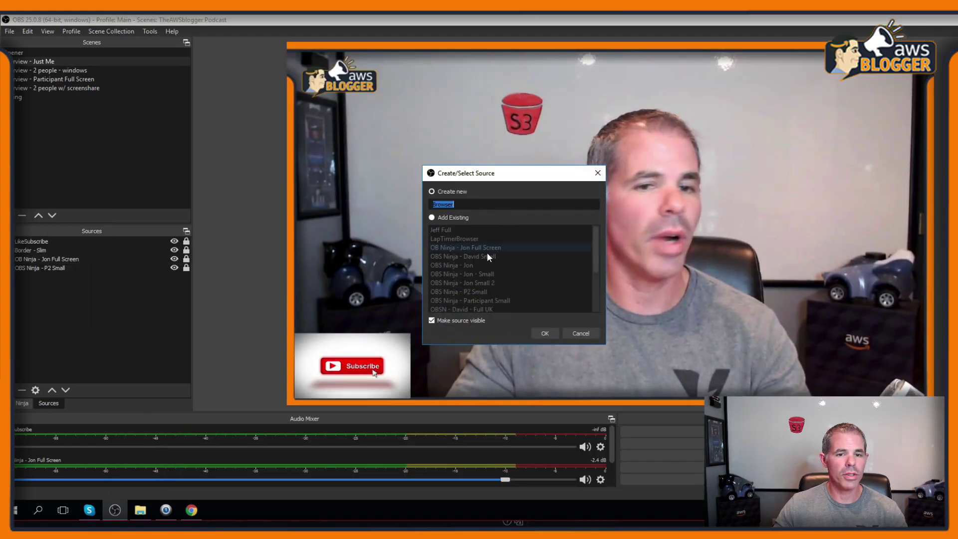
click(433, 192)
key(ctrl+a)
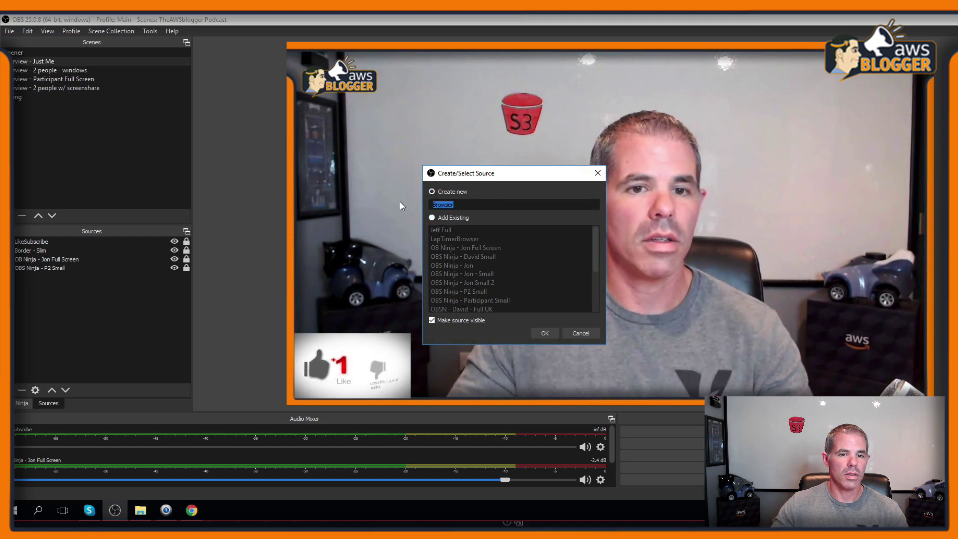
text(OBS)
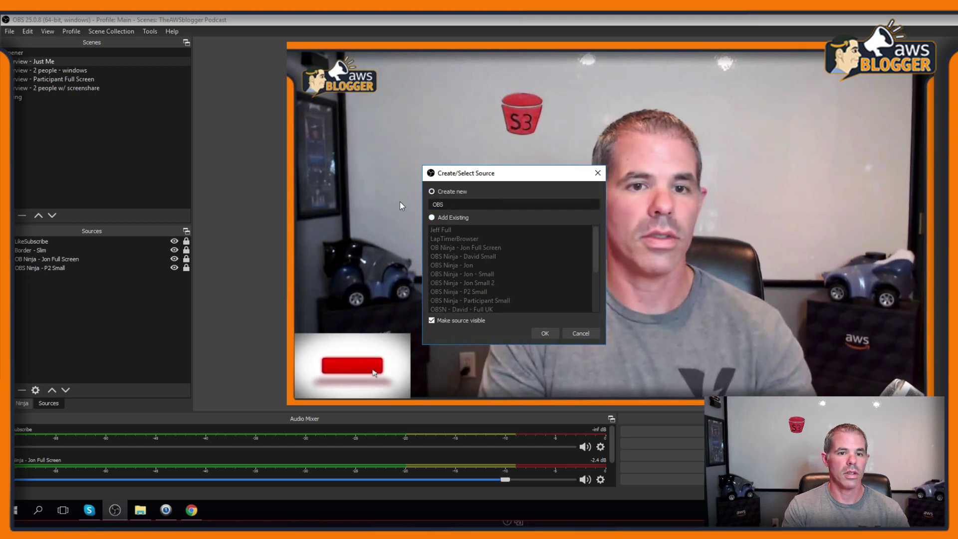
text(N - Jon 2)
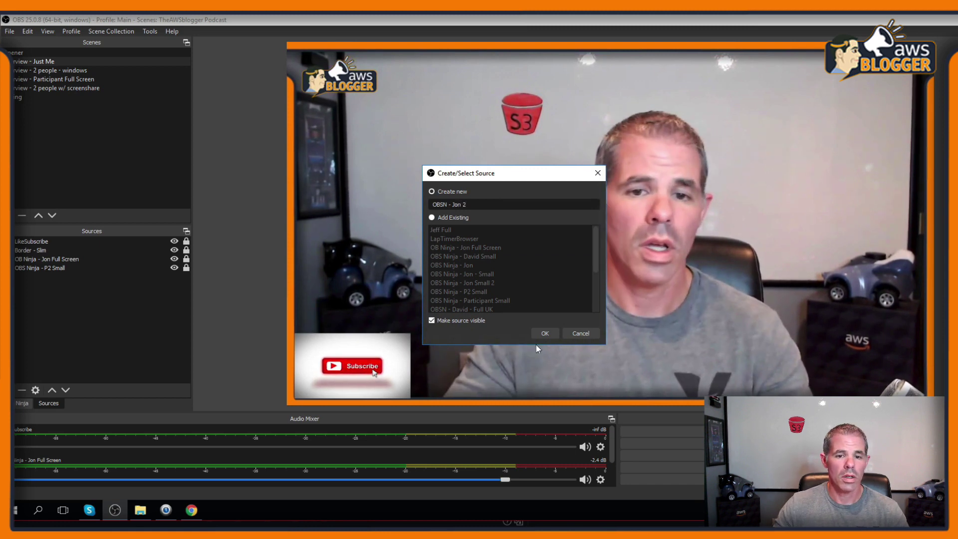
click(546, 333)
Step: Set the browser source's URL to the copied AWSTransfer2 link, enable Control audio via OBS, and set its size to 1920 by 1080
drag(429, 312, 286, 307)
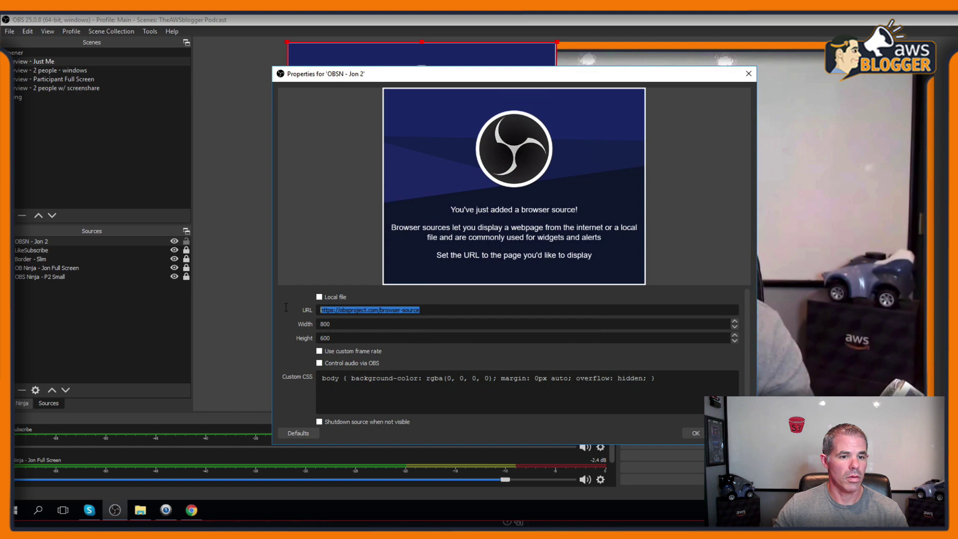
key(ctrl+v)
click(320, 363)
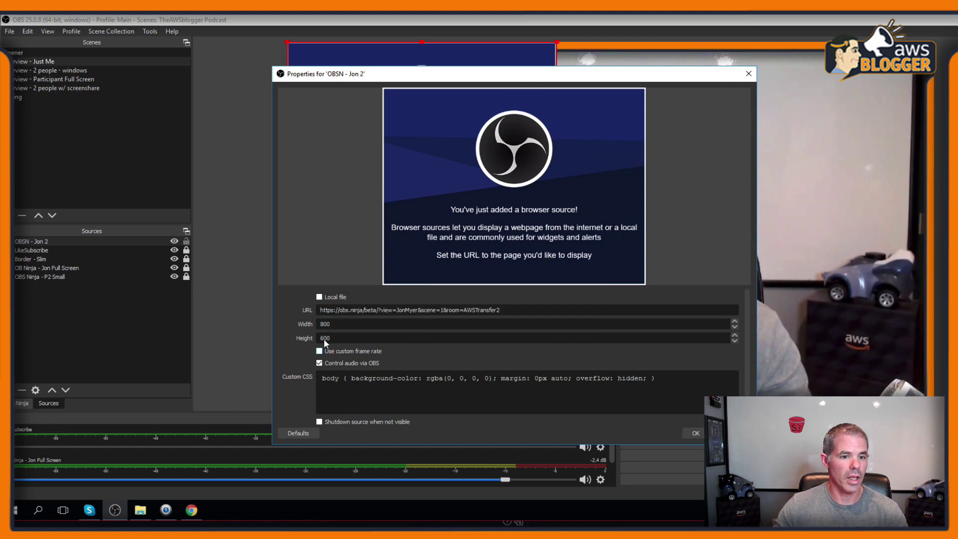
text(1920)
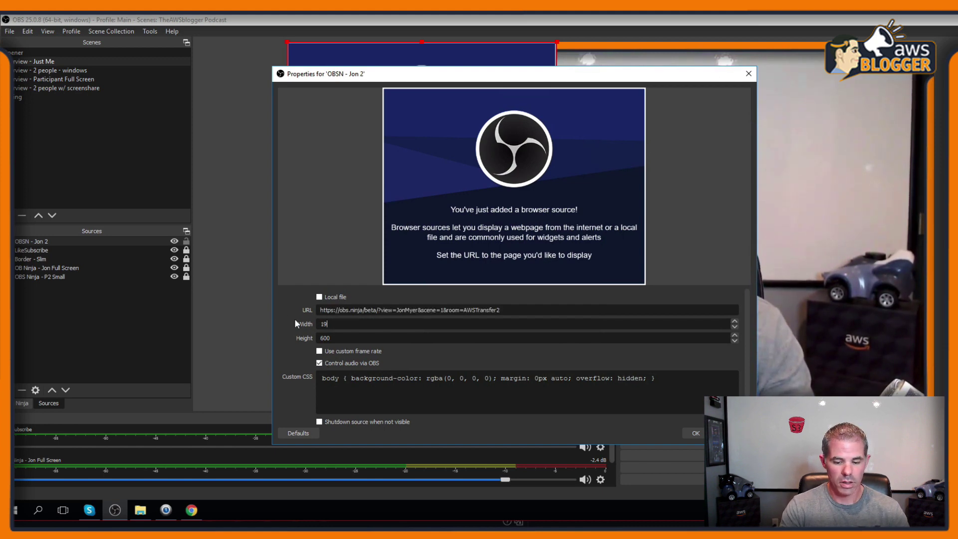
key(Tab)
text(1080)
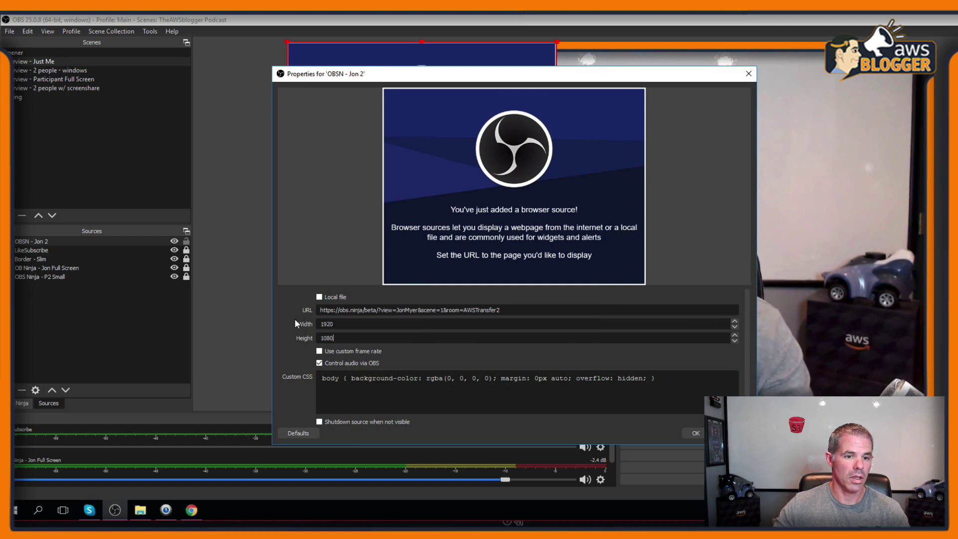
click(695, 433)
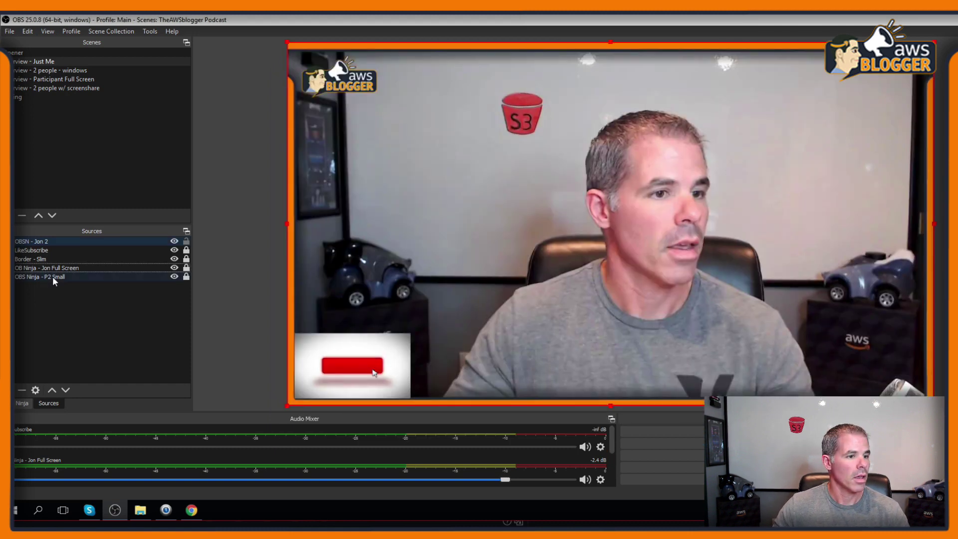
Step: Move the new browser source directly below the full-screen camera source and check its output by temporarily hiding the full-screen source
click(66, 390)
click(66, 390)
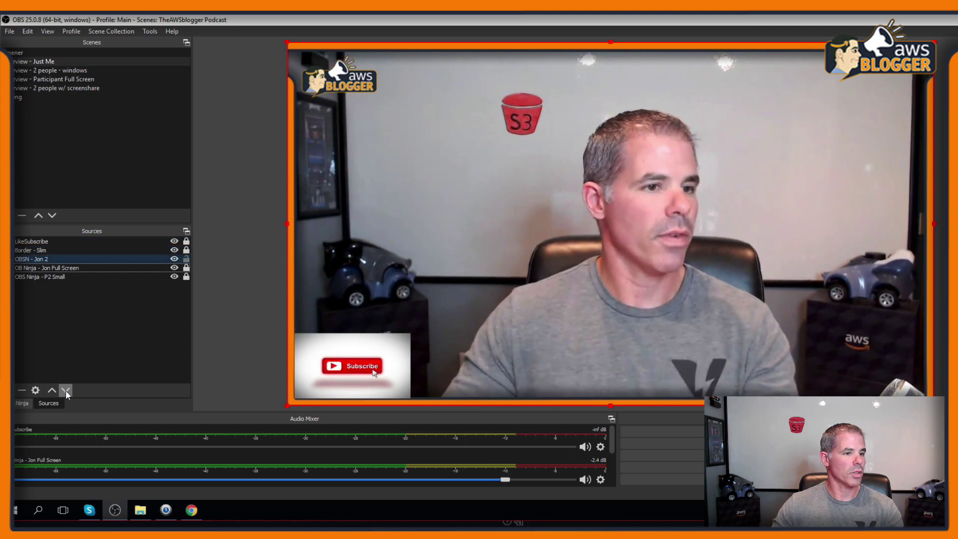
click(66, 391)
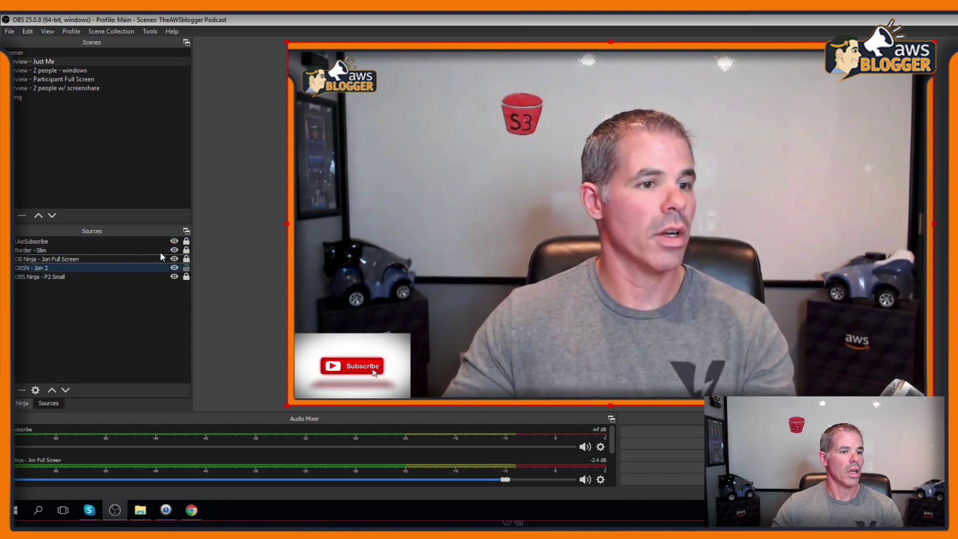
click(174, 259)
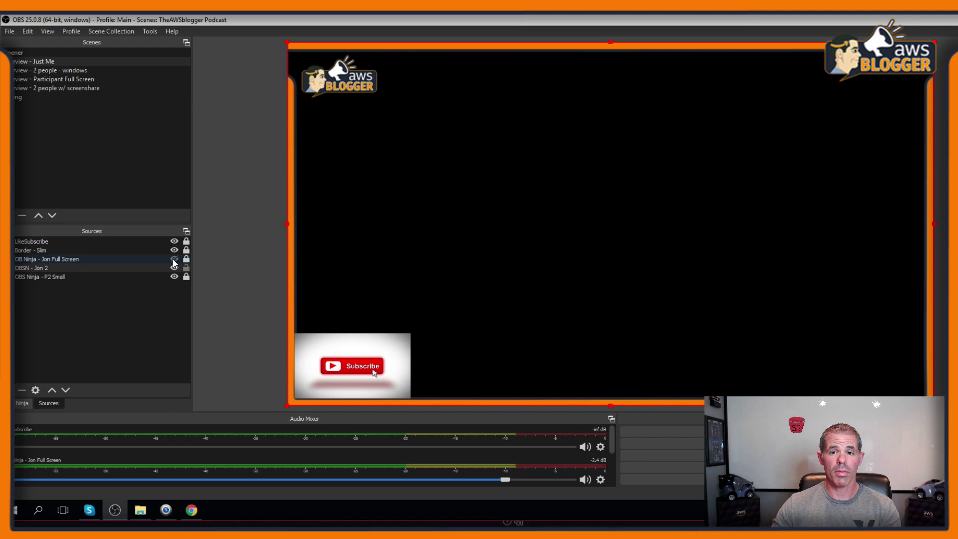
click(173, 260)
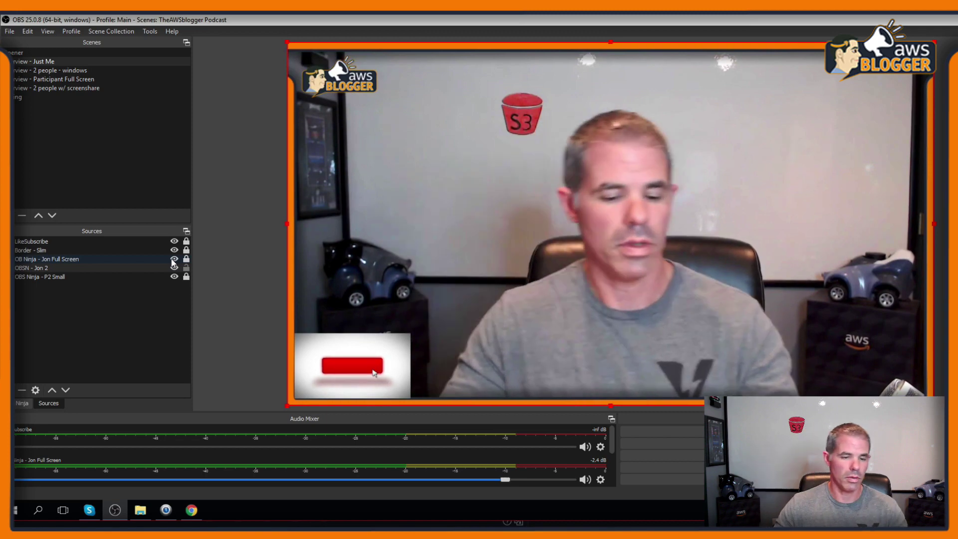
Step: Bring up the control rooms in Chrome and Safari and transfer the guest from AWSTransfer1 to room AWSTransfer2
key(super+Tab)
key(Tab)
key(super+Tab)
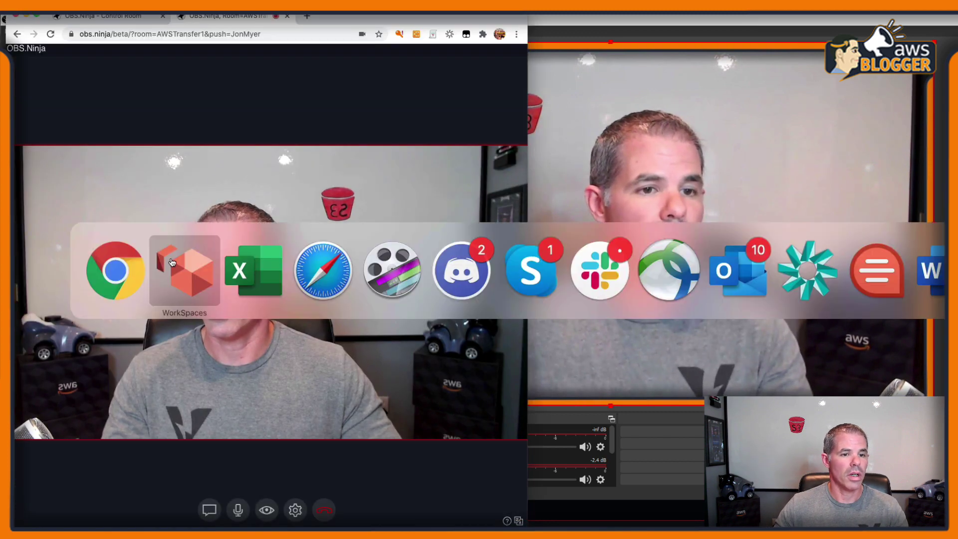
key(Tab)
key(Tab)
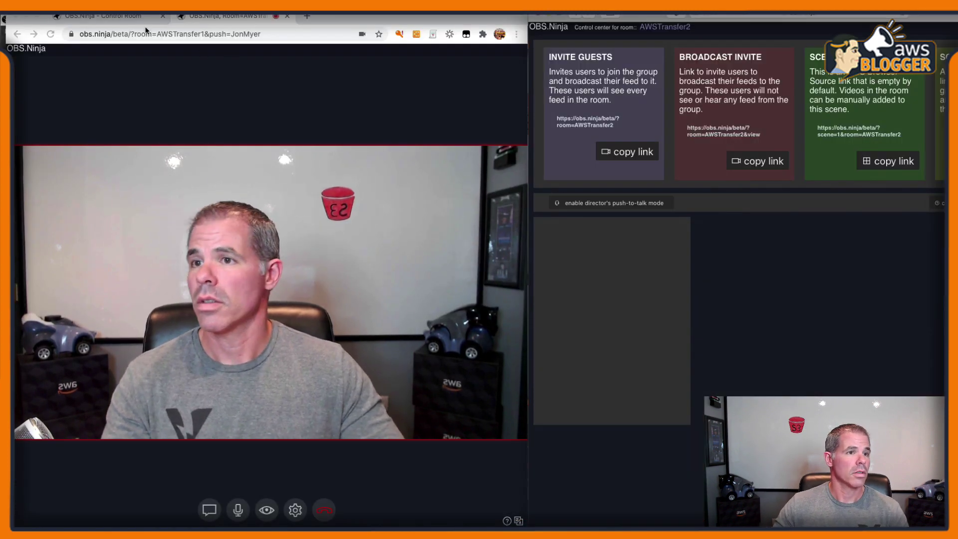
click(103, 15)
click(145, 354)
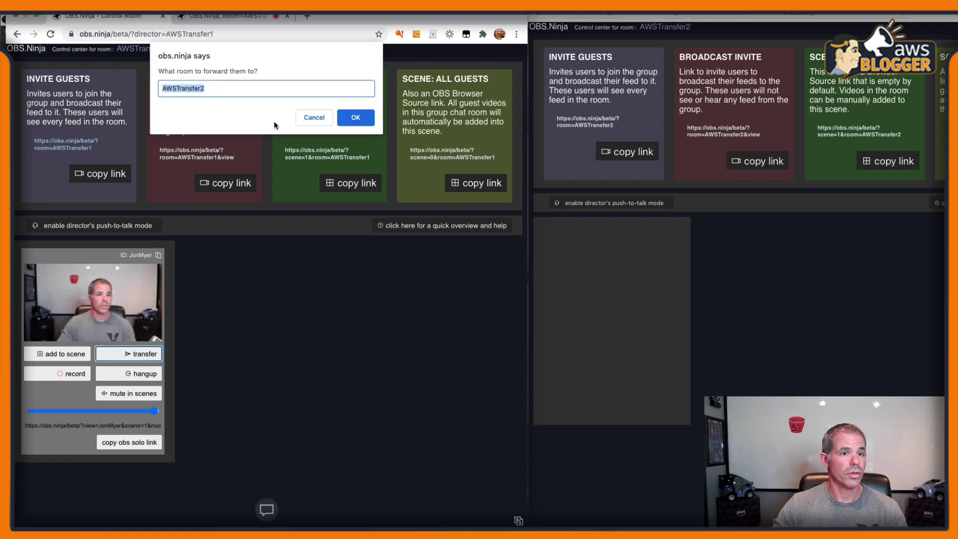
click(356, 119)
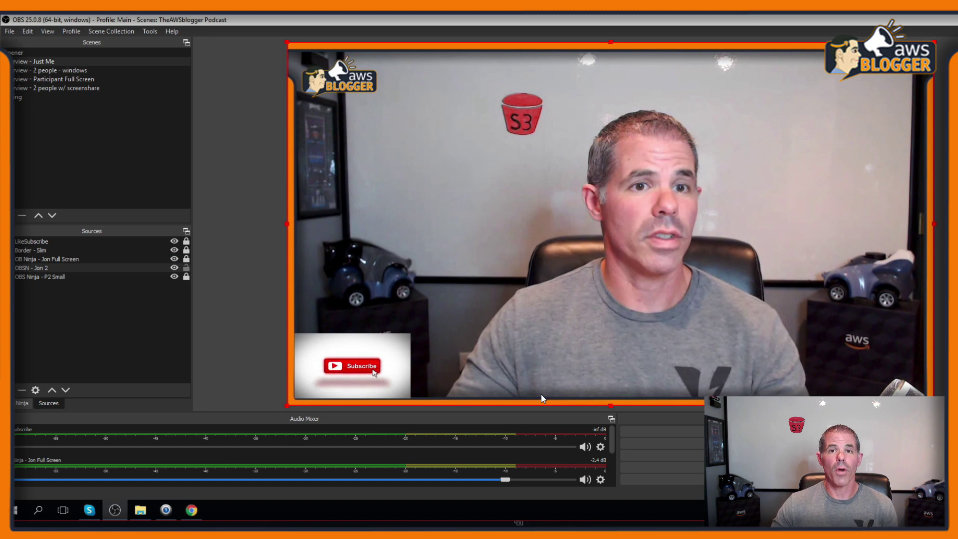
Step: Check the transferred guest's feed in OBS by temporarily hiding the full-screen source, and bring both room control centers back into view
click(175, 259)
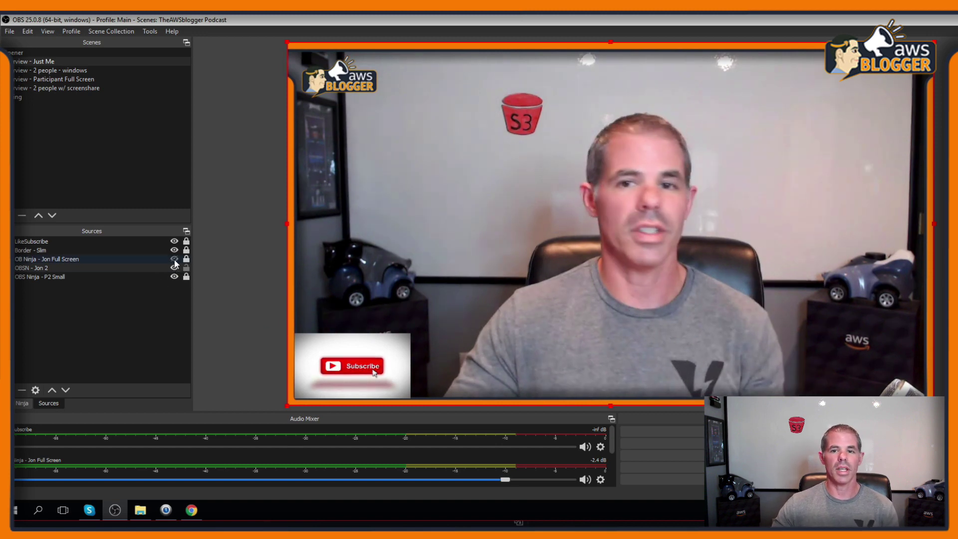
click(175, 259)
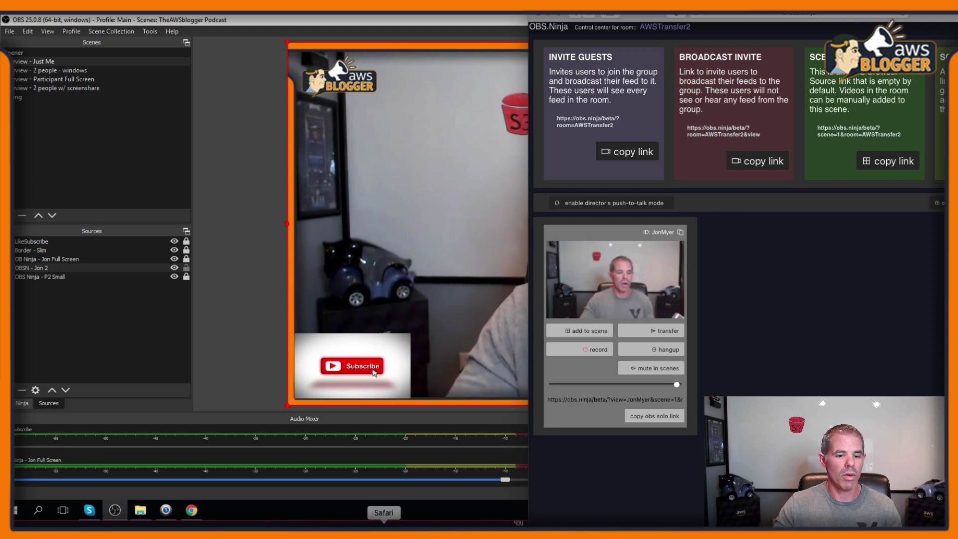
click(366, 521)
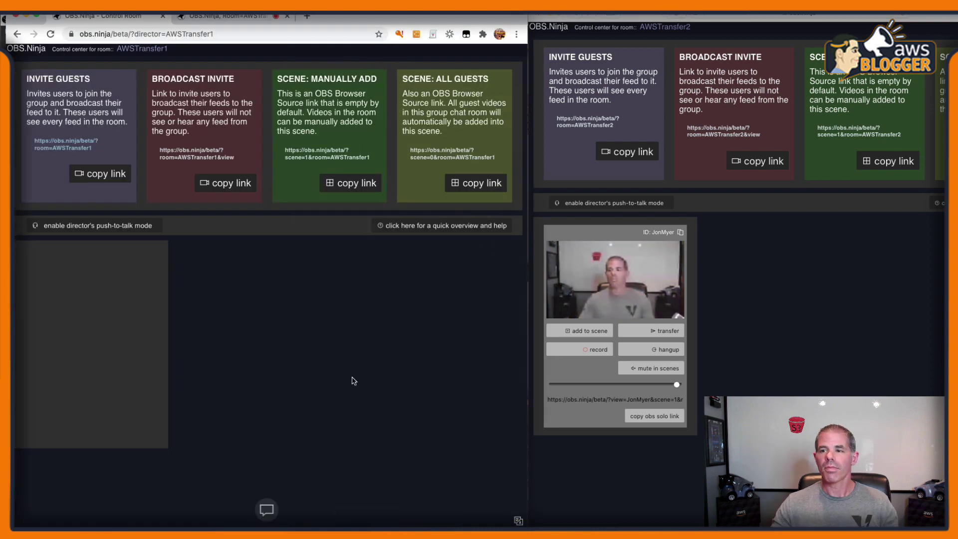